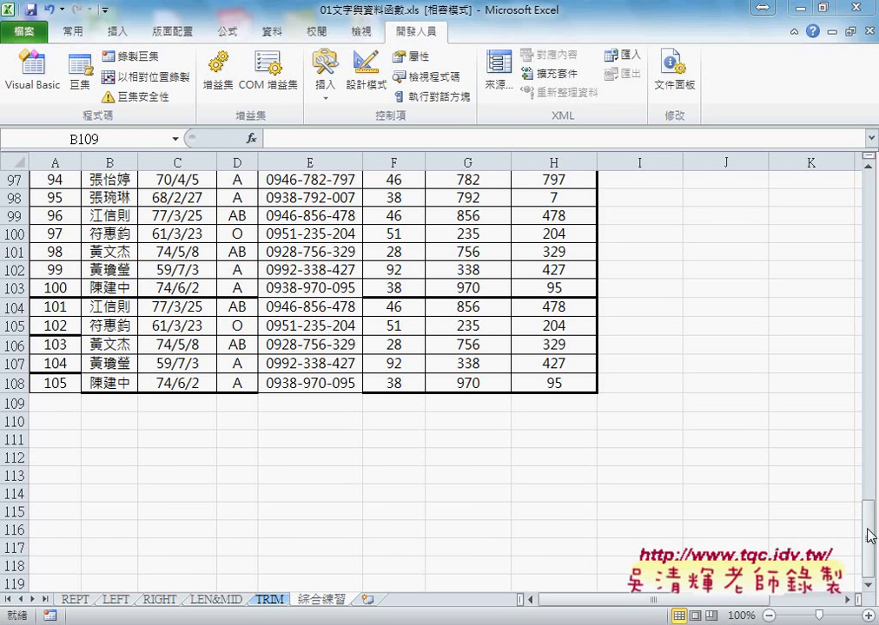
Step: Select header cell A3 and scroll down to the end of the member table
click(871, 192)
drag(871, 191, 871, 172)
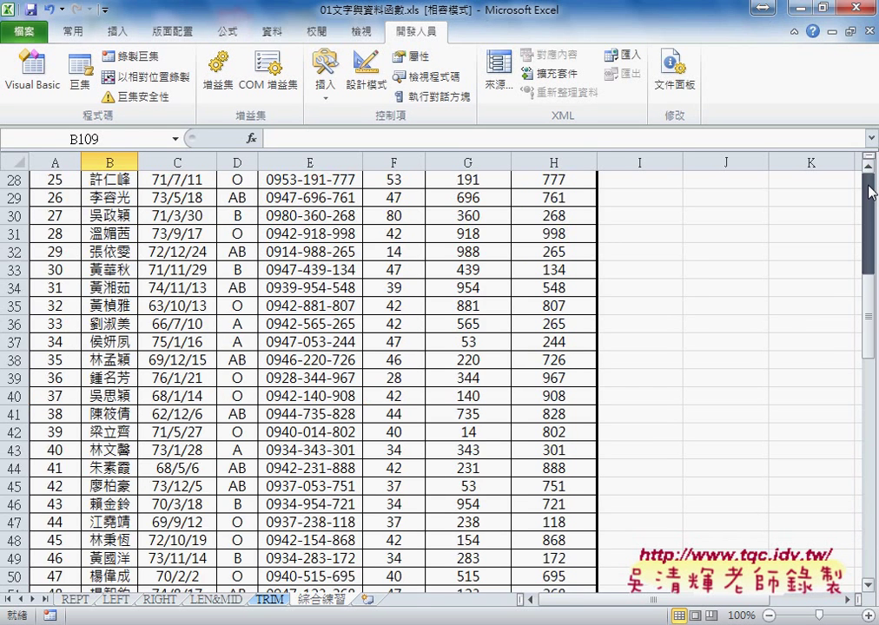
click(56, 254)
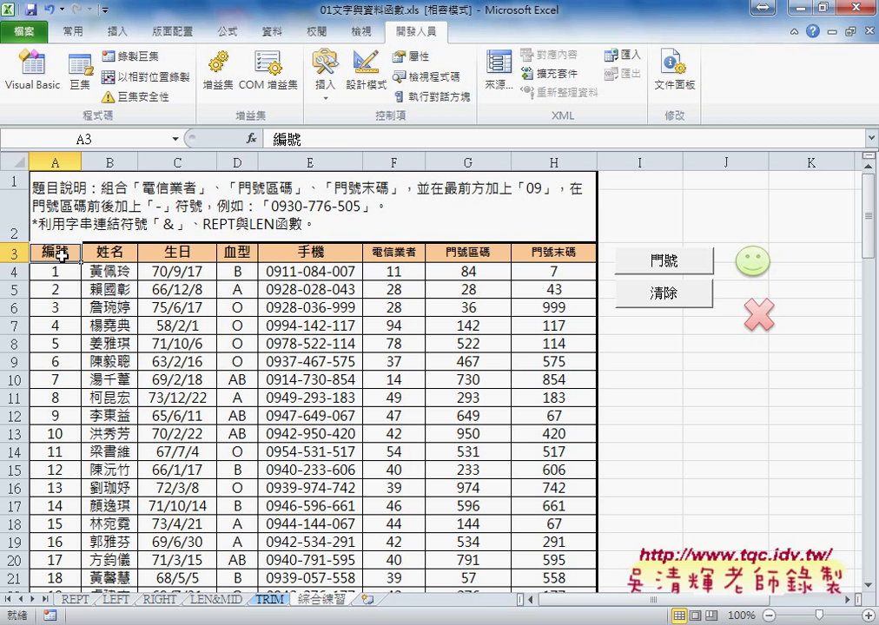
scroll(124, 326, down, 2)
scroll(124, 326, down, 9)
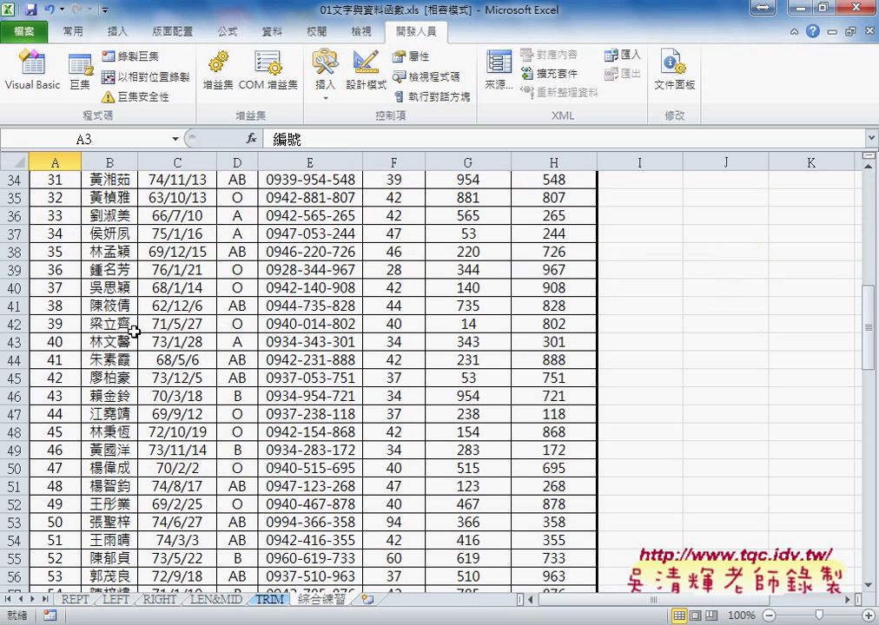
scroll(135, 332, down, 3)
scroll(130, 326, down, 9)
scroll(128, 322, down, 5)
scroll(128, 335, down, 5)
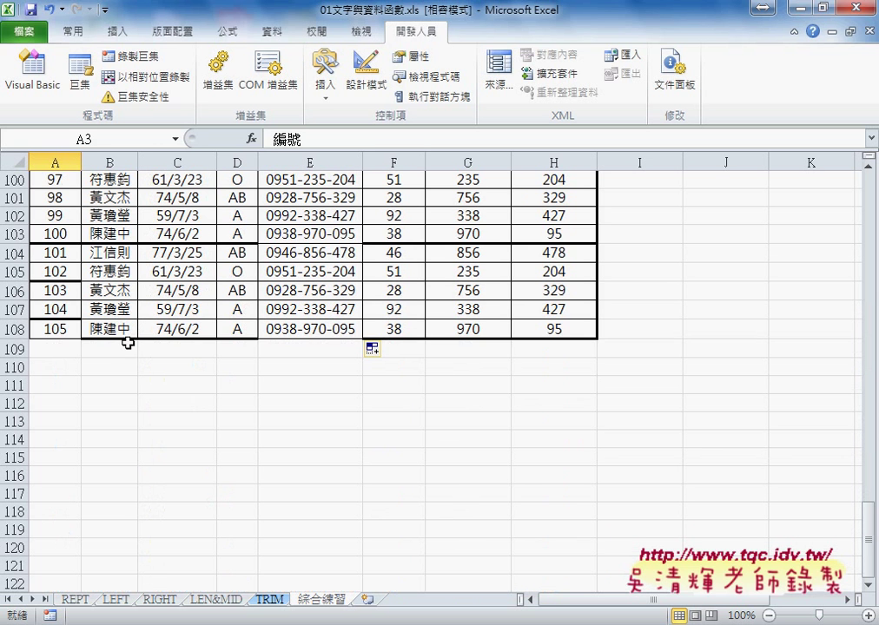
Step: Select the empty row 109 and pick its cells C109, A109 and B109
drag(53, 347, 544, 351)
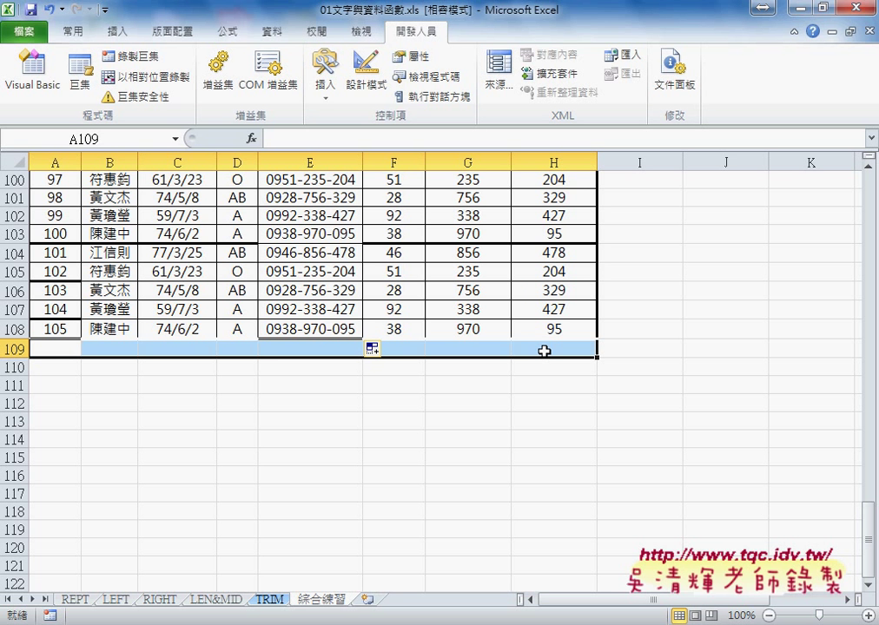
click(170, 349)
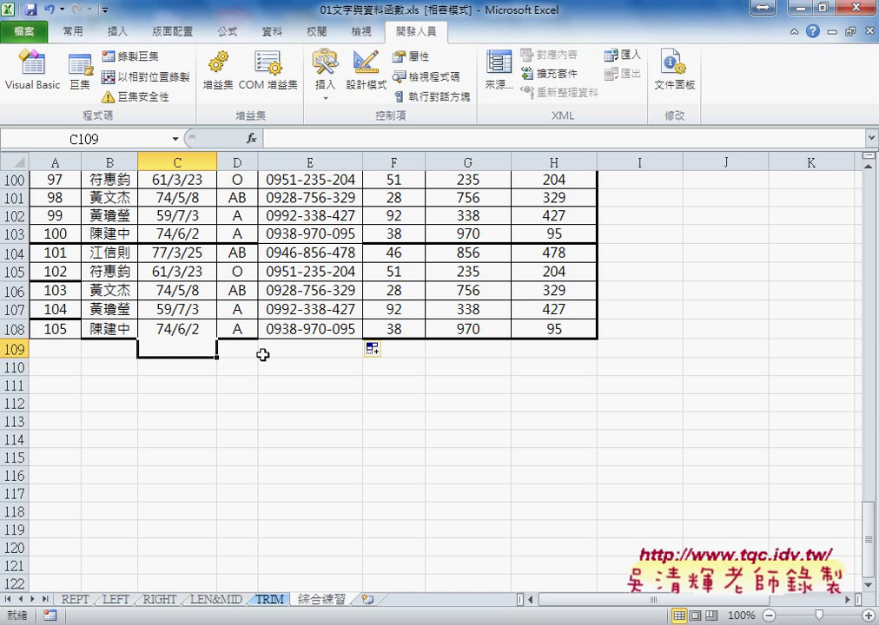
click(61, 350)
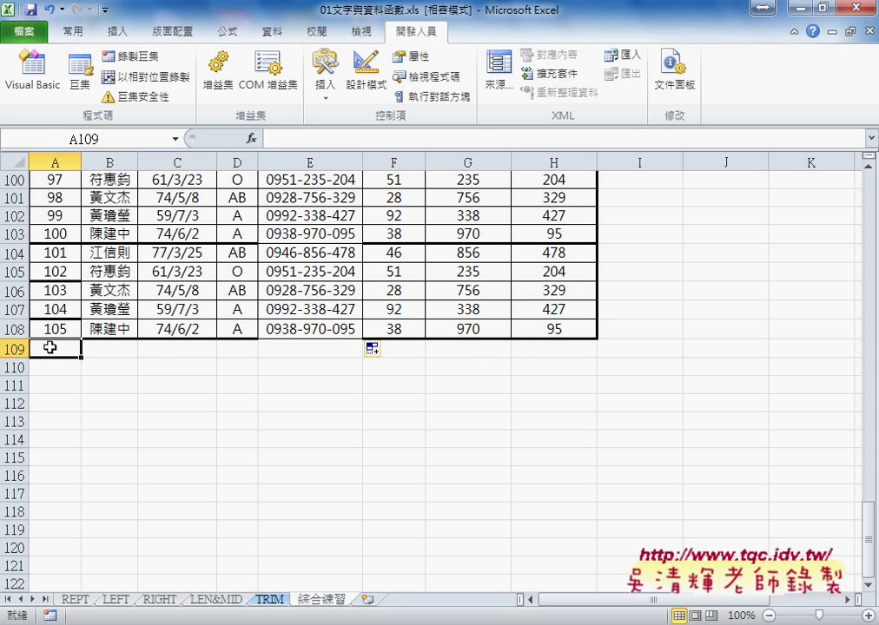
click(120, 355)
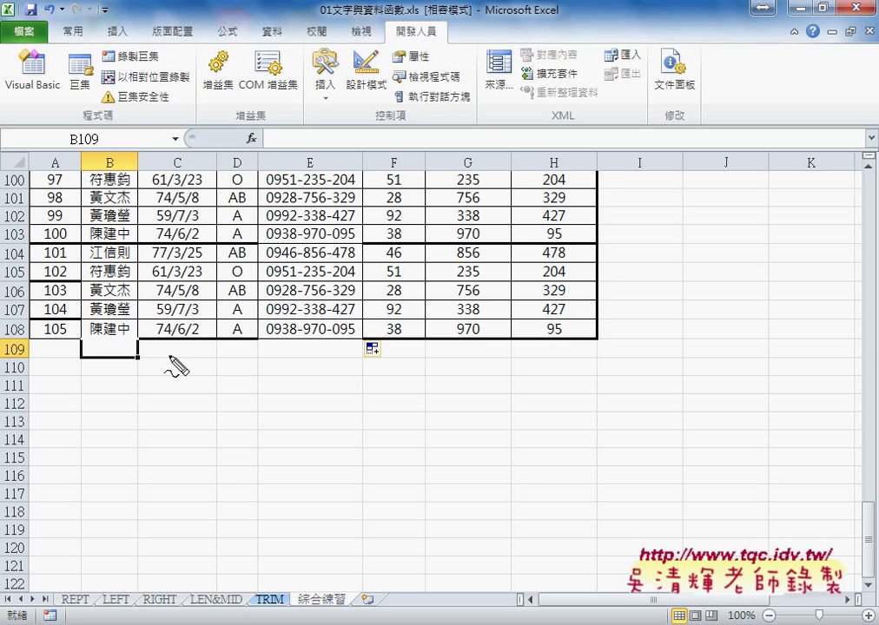
Step: Draw a red outline around the lower part of the table down to row 114
drag(305, 202, 294, 459)
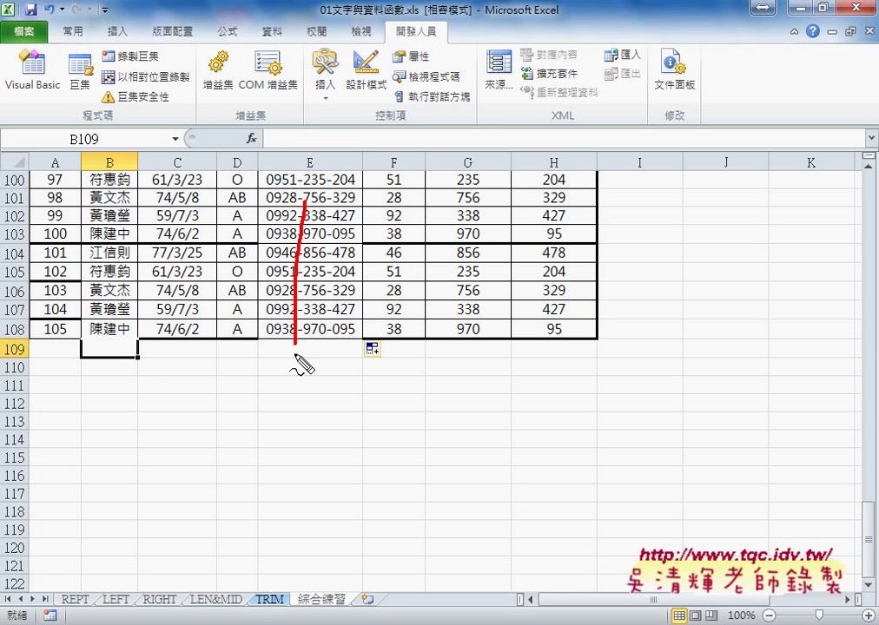
drag(322, 184, 562, 428)
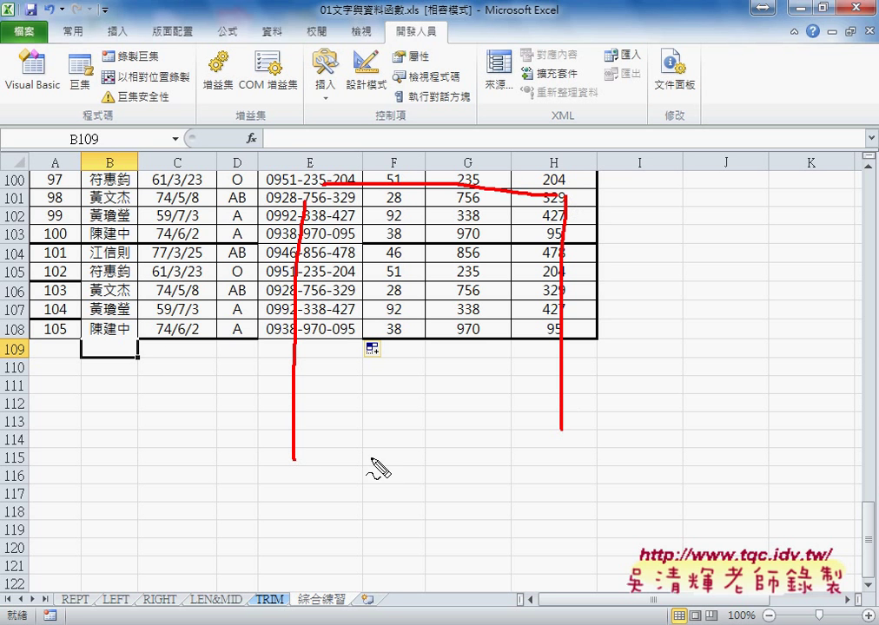
drag(311, 439, 547, 438)
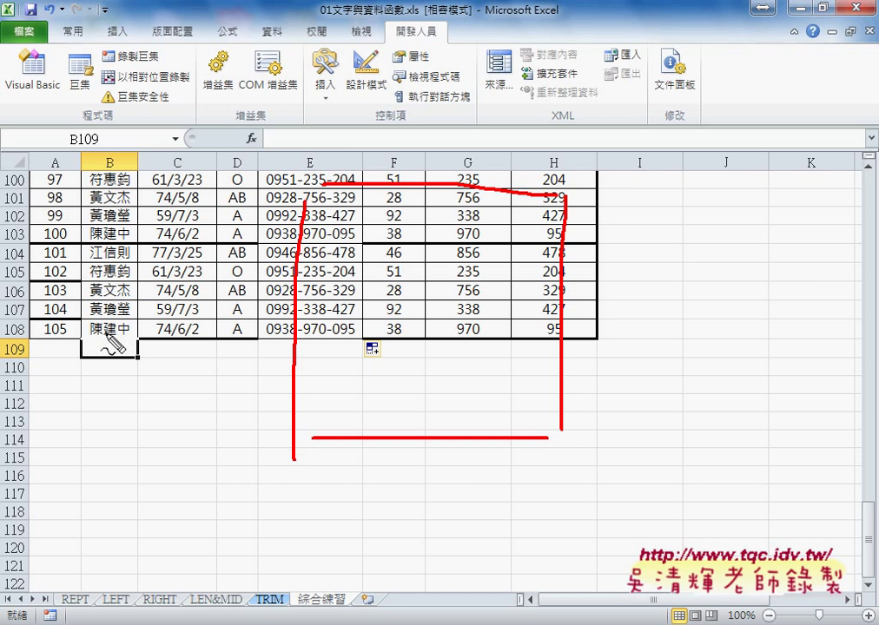
Step: Mark the column G values 338 and 856 in red, with arrows down to row 109
mouse_move(420, 232)
mouse_down()
mouse_move(421, 212)
mouse_move(490, 207)
mouse_move(457, 233)
mouse_move(422, 232)
mouse_move(140, 324)
mouse_move(128, 345)
mouse_up()
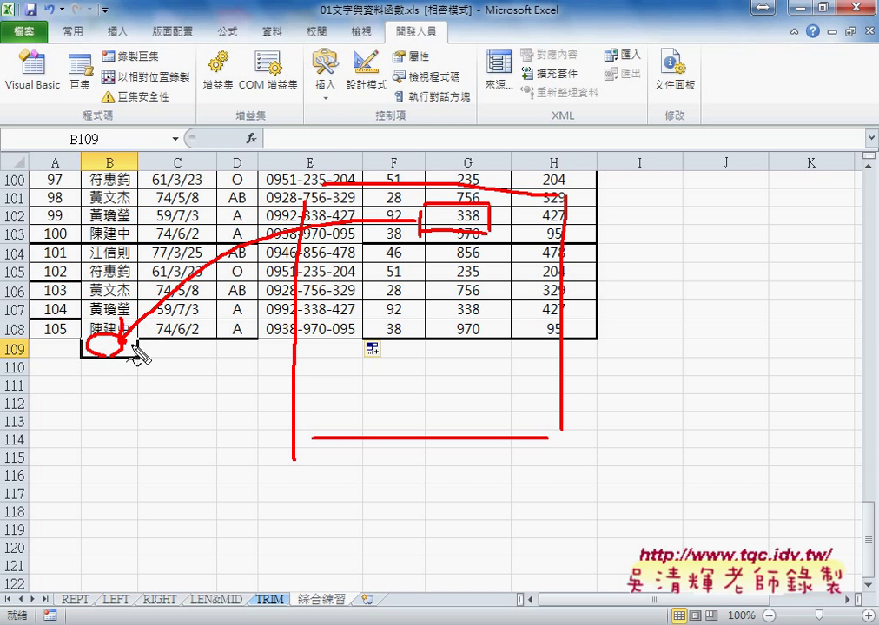
mouse_move(422, 261)
mouse_down()
mouse_move(498, 263)
mouse_move(422, 262)
mouse_move(205, 334)
mouse_move(228, 323)
mouse_move(257, 355)
mouse_up()
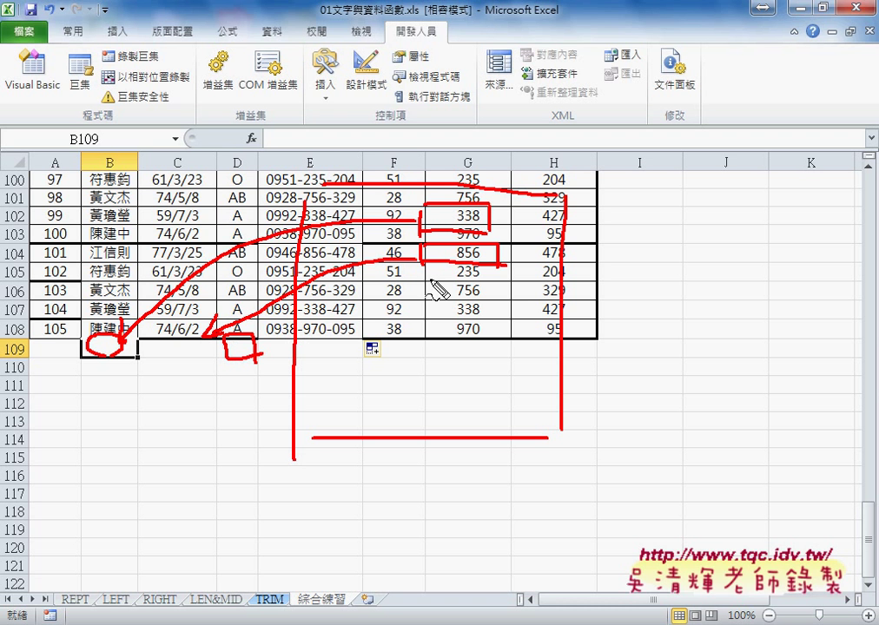
mouse_move(423, 296)
mouse_down()
mouse_move(458, 275)
mouse_move(445, 290)
mouse_up()
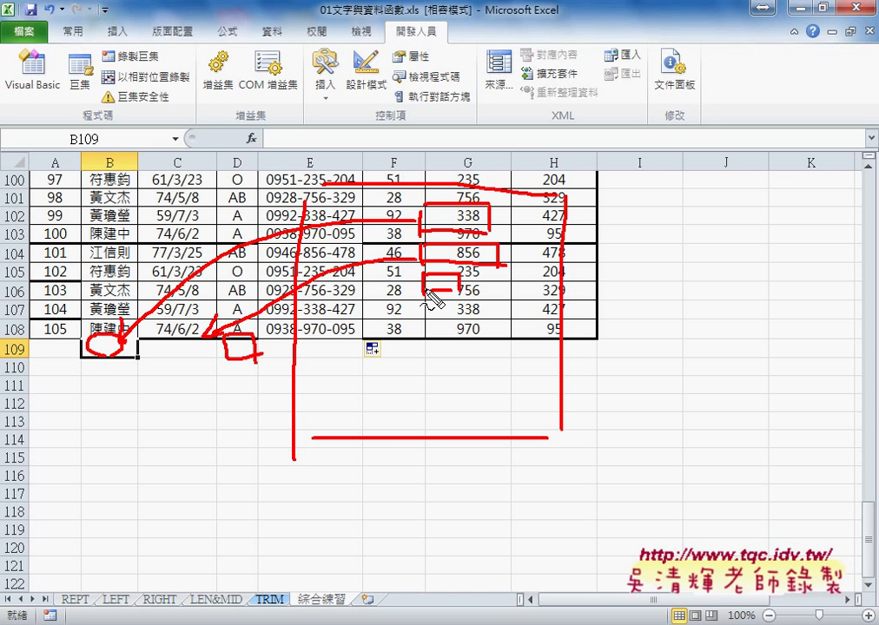
mouse_move(426, 281)
mouse_down()
mouse_move(237, 337)
mouse_move(263, 349)
mouse_up()
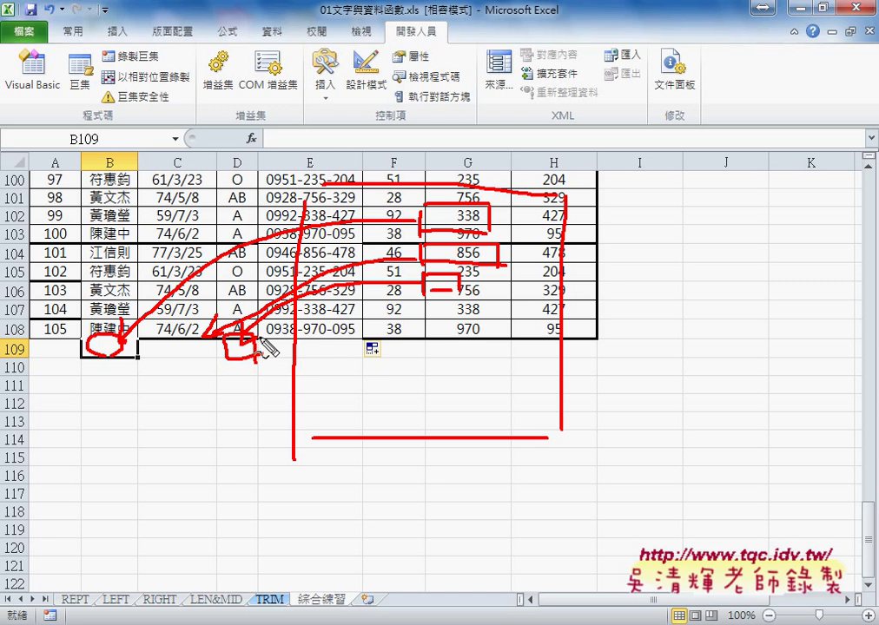
mouse_move(363, 346)
mouse_down()
mouse_move(314, 356)
mouse_move(368, 348)
mouse_up()
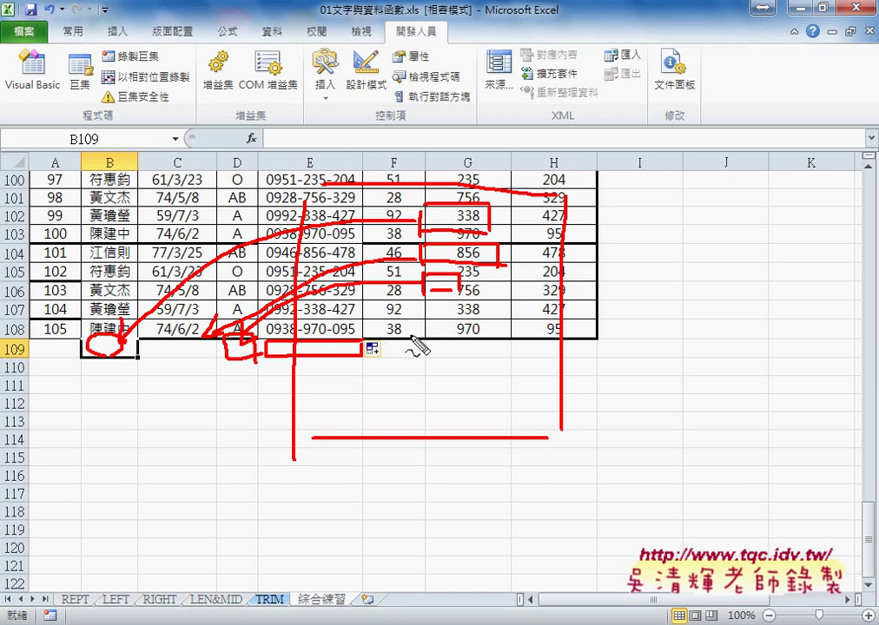
mouse_move(444, 300)
mouse_down()
mouse_move(446, 322)
mouse_move(477, 317)
mouse_move(476, 347)
mouse_move(508, 371)
mouse_up()
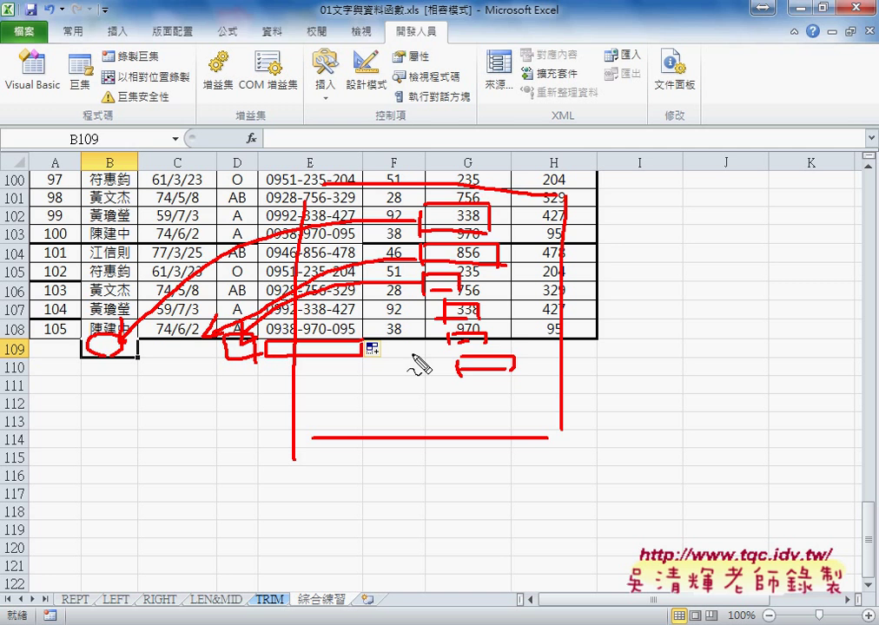
Step: Clear the red ink, open the VBA editor and run the homeOK 會員系統 UserForm
key(Escape)
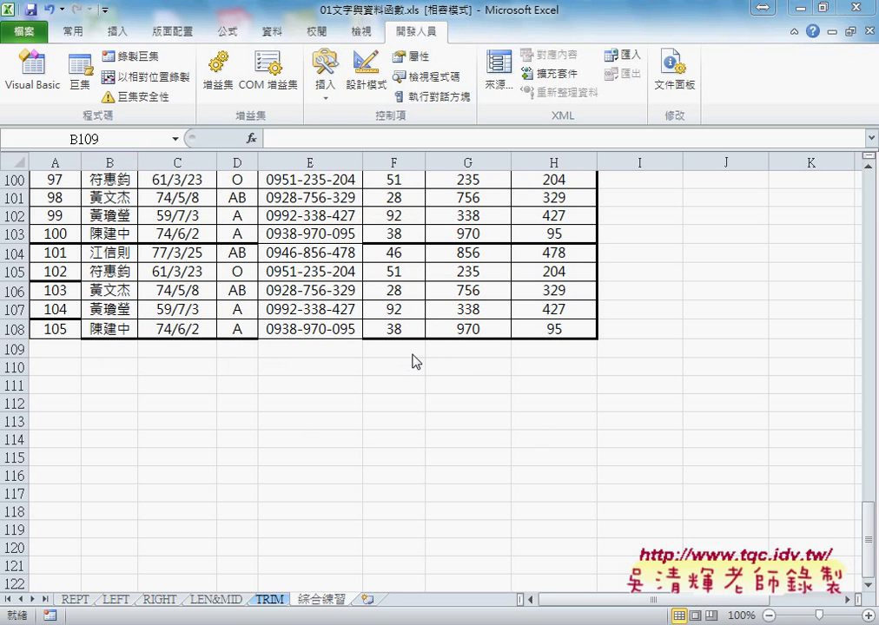
click(47, 92)
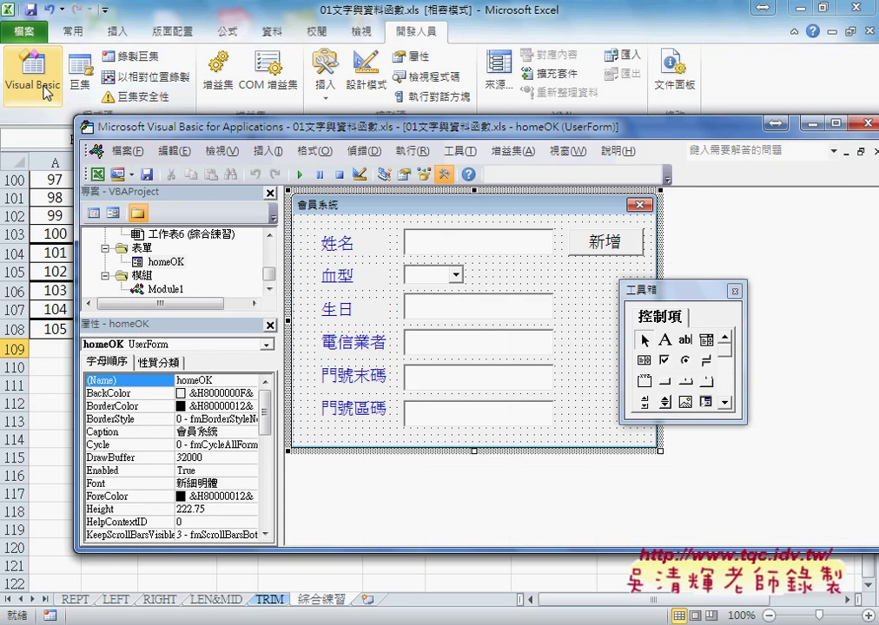
drag(273, 126, 252, 89)
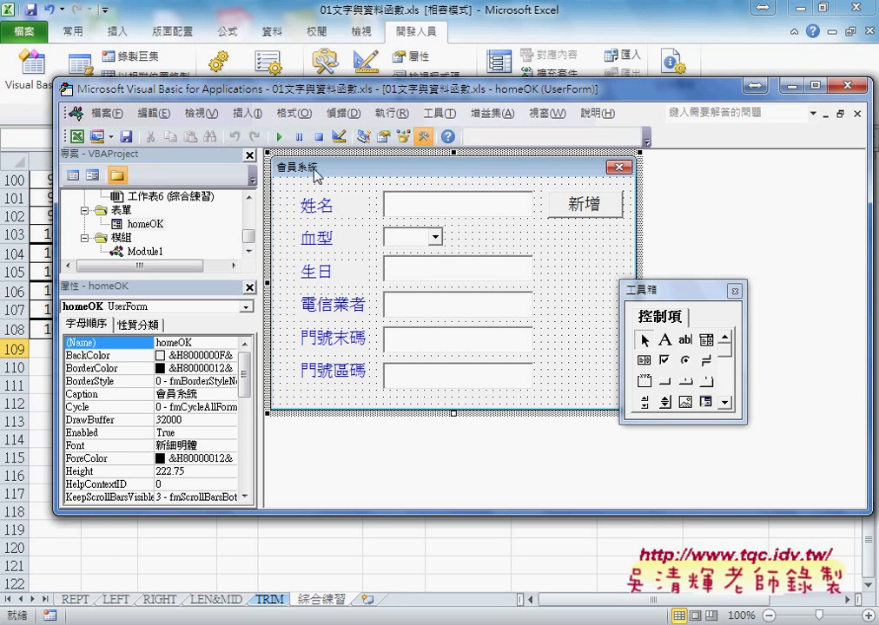
drag(383, 98, 380, 156)
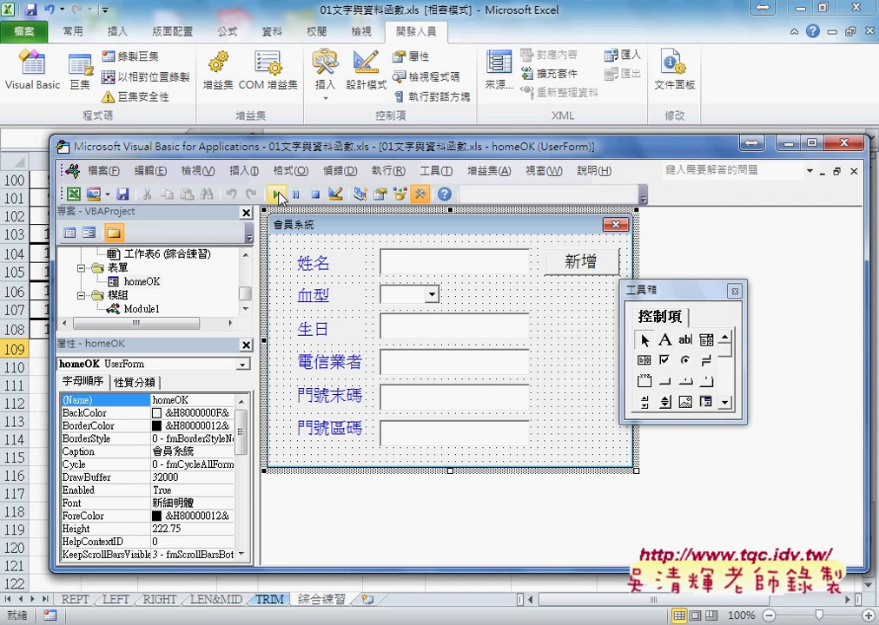
click(278, 197)
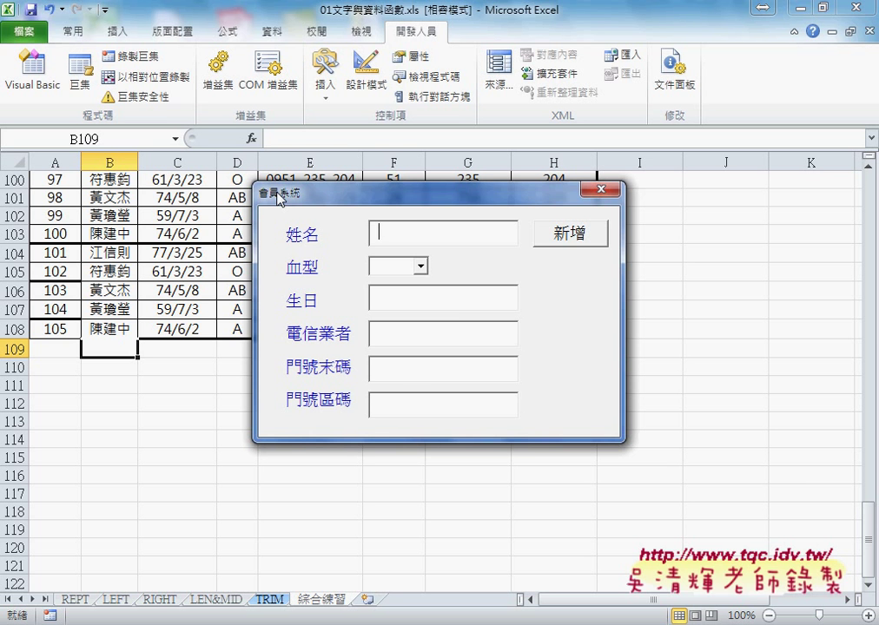
drag(529, 202, 688, 363)
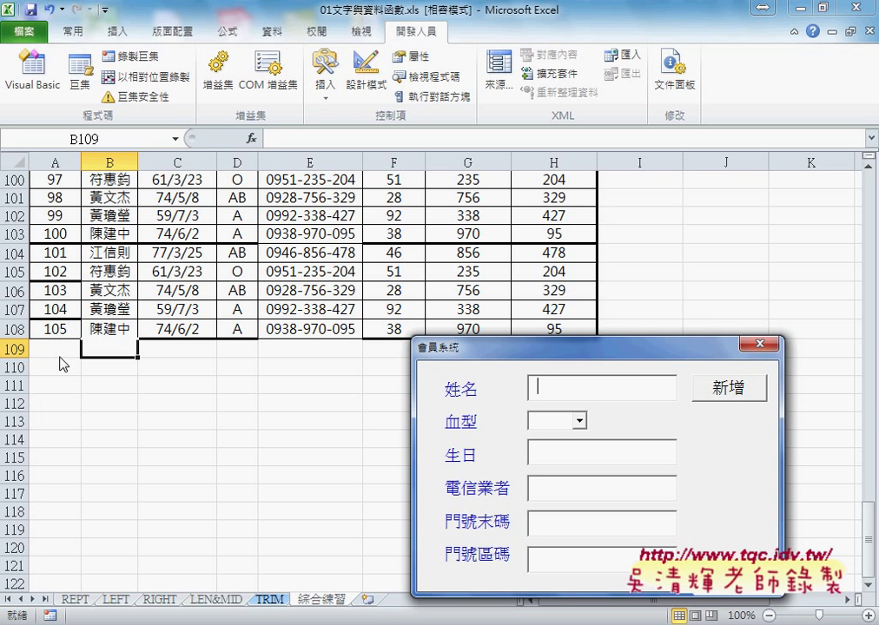
drag(443, 348, 332, 213)
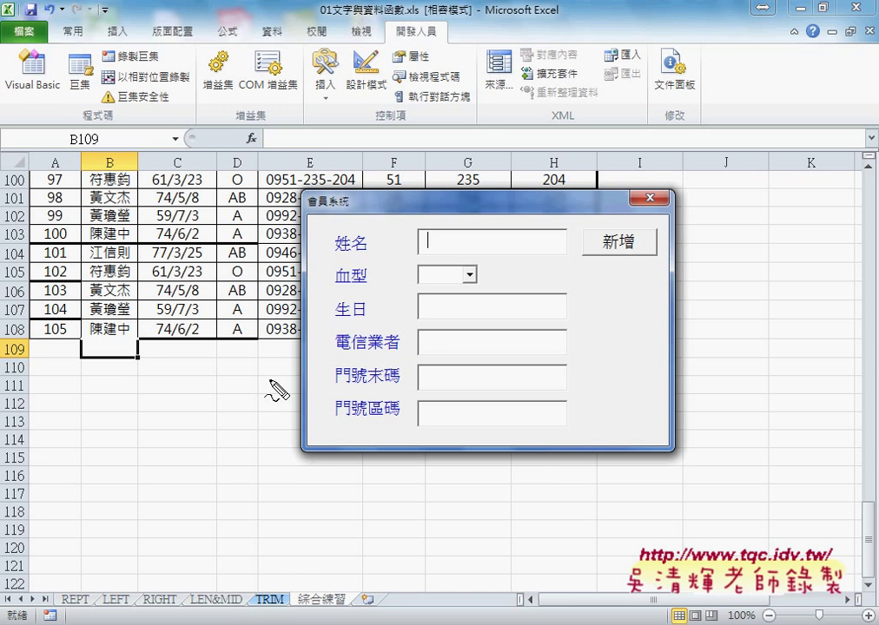
Step: Draw a red outline around the 會員系統 form over the sheet
drag(295, 176, 277, 452)
mouse_move(311, 174)
mouse_down()
mouse_move(569, 174)
mouse_move(670, 192)
mouse_move(680, 454)
mouse_up()
drag(334, 456, 683, 455)
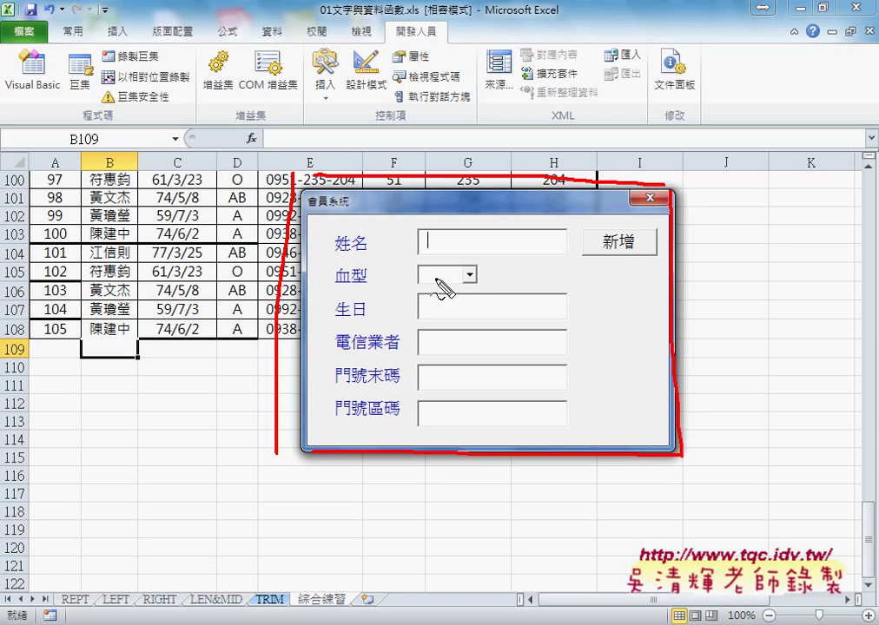
Step: Box the 血型 list with arrows, box the 新增 button, and loop the input fields
drag(412, 262, 483, 286)
mouse_move(425, 294)
mouse_down()
mouse_move(469, 290)
mouse_move(600, 308)
mouse_up()
drag(514, 282, 483, 278)
drag(493, 265, 495, 288)
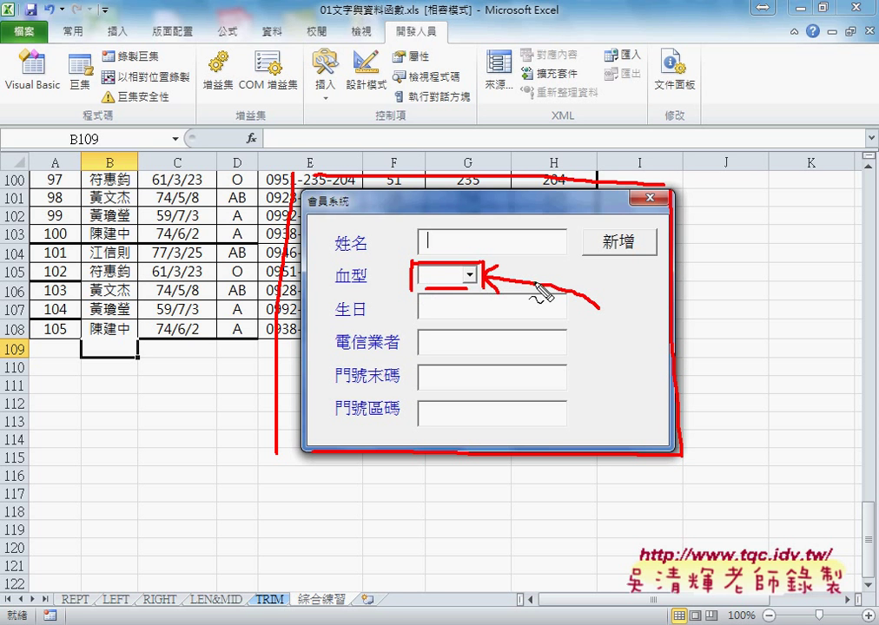
drag(583, 231, 581, 254)
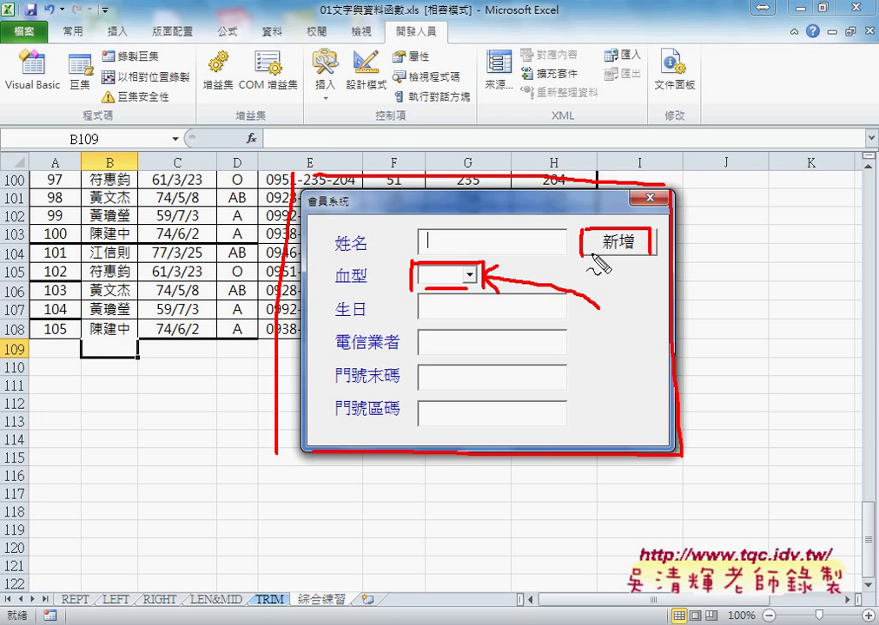
drag(495, 433, 589, 443)
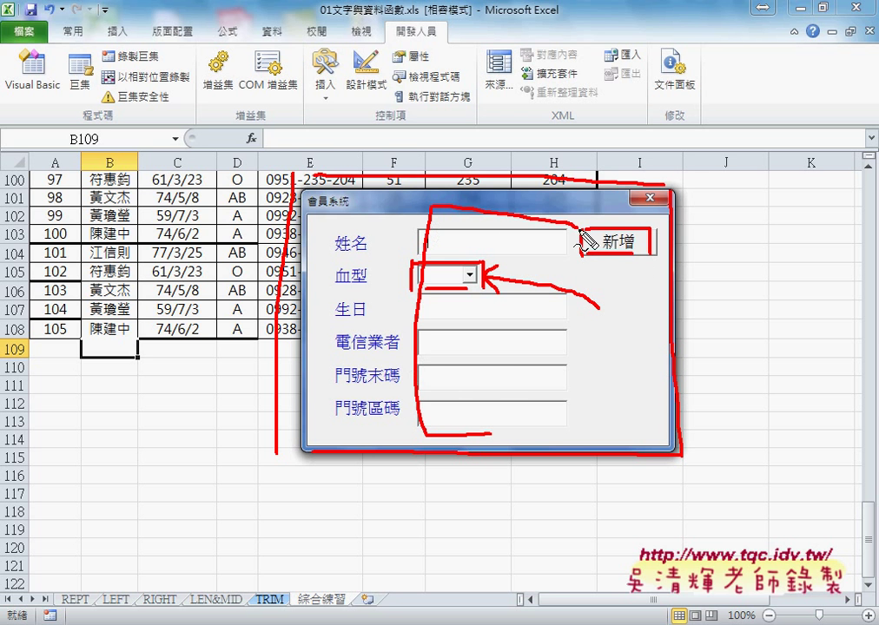
Step: Arrow the fields to row 109, underline that row, and start writing MVC below
mouse_move(415, 334)
mouse_down()
mouse_move(265, 343)
mouse_move(284, 353)
mouse_up()
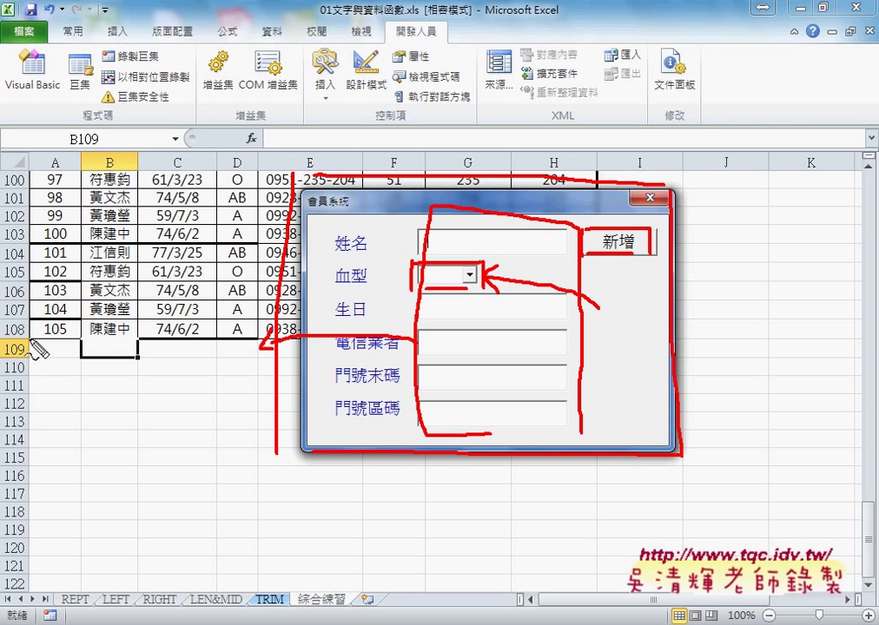
drag(33, 374, 240, 352)
drag(32, 359, 228, 357)
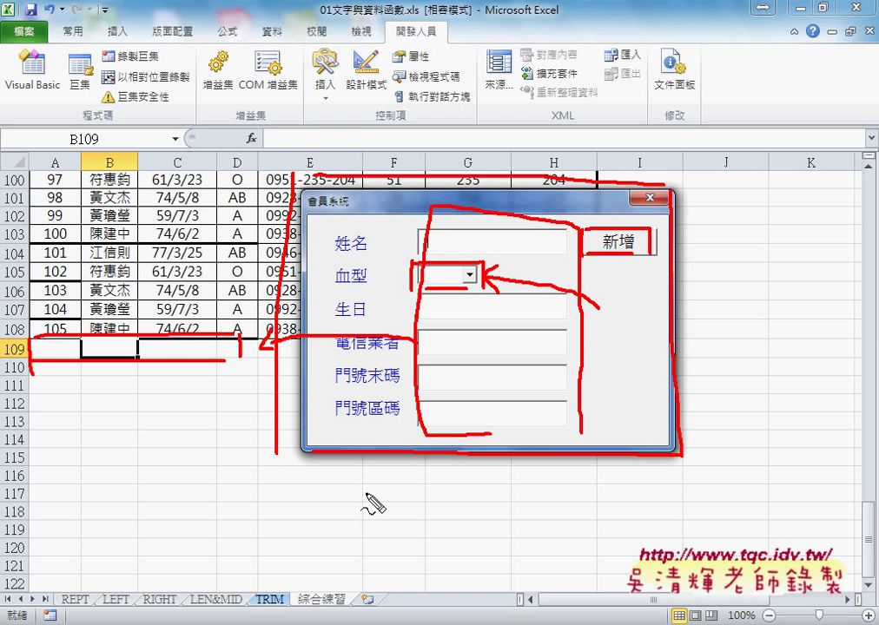
mouse_move(378, 489)
mouse_down()
mouse_move(380, 510)
mouse_move(399, 511)
mouse_move(432, 492)
mouse_move(470, 509)
mouse_up()
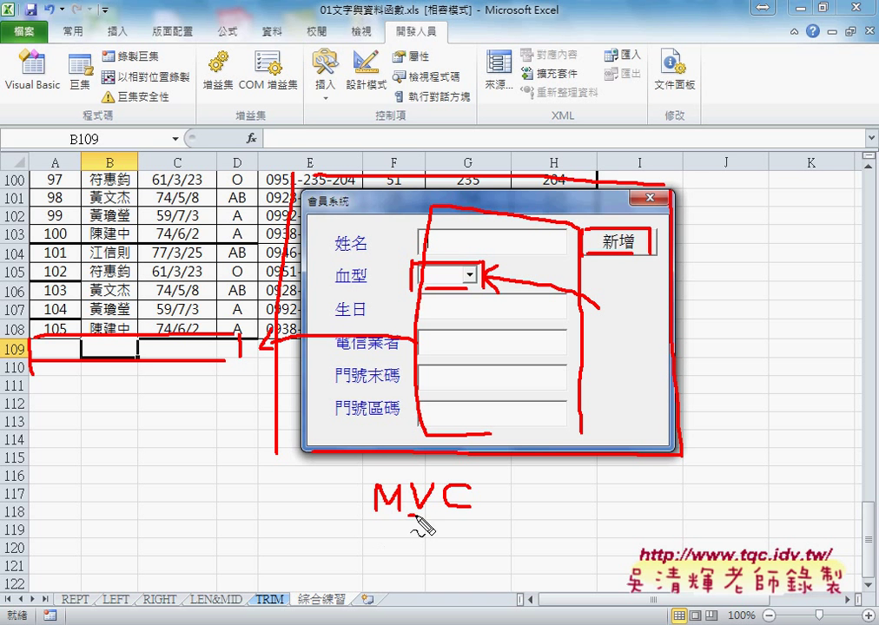
Step: Underline the V and C of MVC, with an arrow from V up to the form
drag(420, 514, 431, 515)
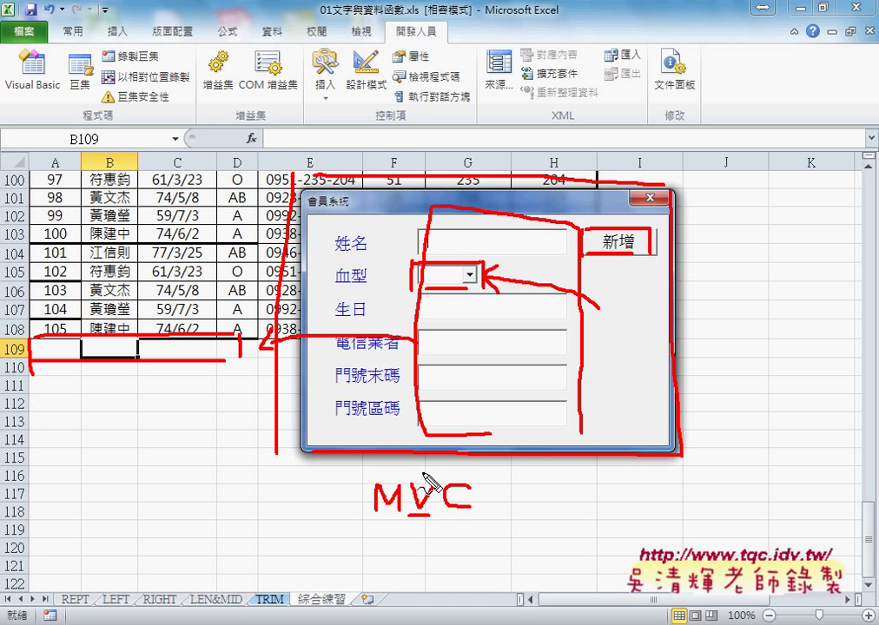
drag(423, 473, 422, 427)
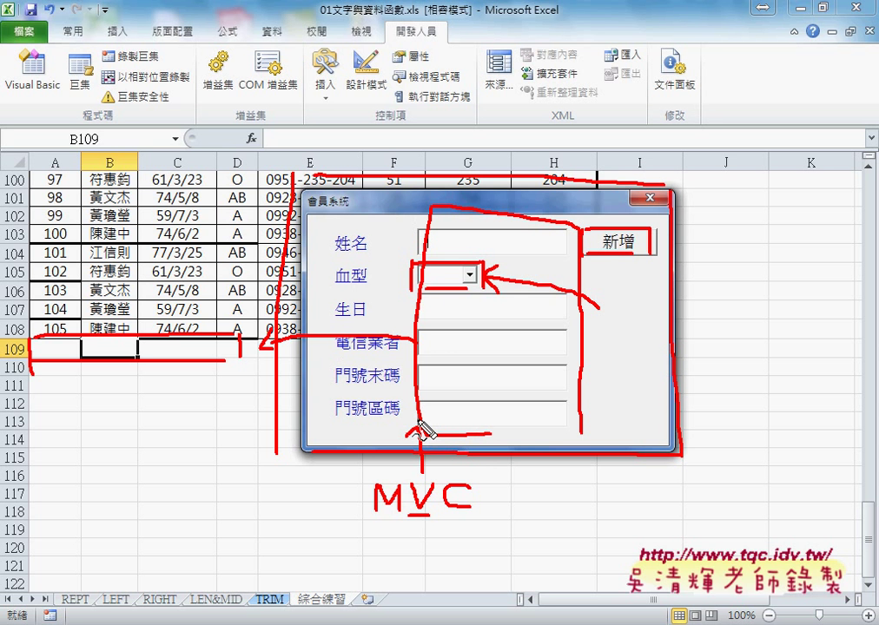
drag(447, 513, 472, 513)
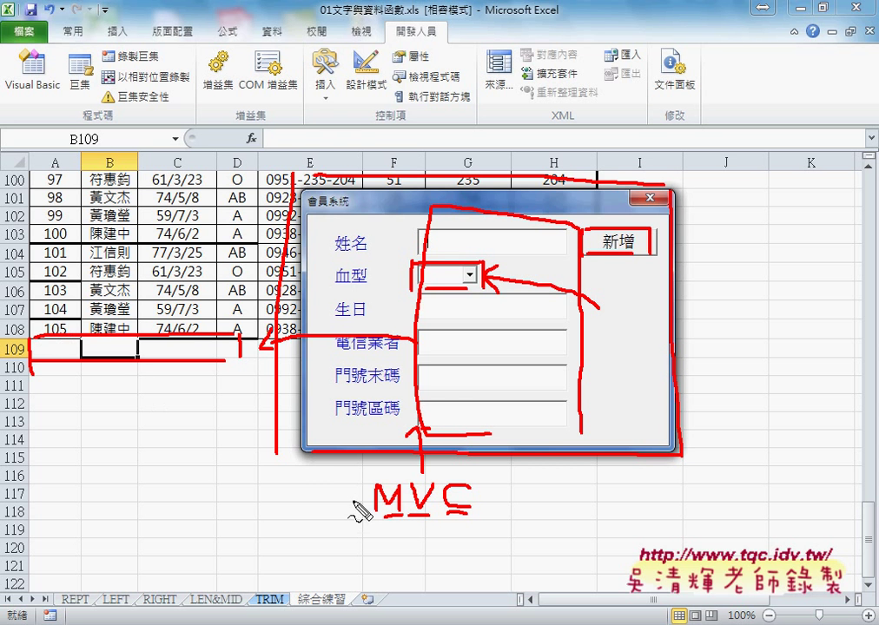
Step: Bracket and underline the MVC note, add an arrow, then erase all red ink
mouse_move(347, 471)
mouse_down()
mouse_move(349, 520)
mouse_move(513, 471)
mouse_move(510, 527)
mouse_up()
drag(365, 523, 501, 523)
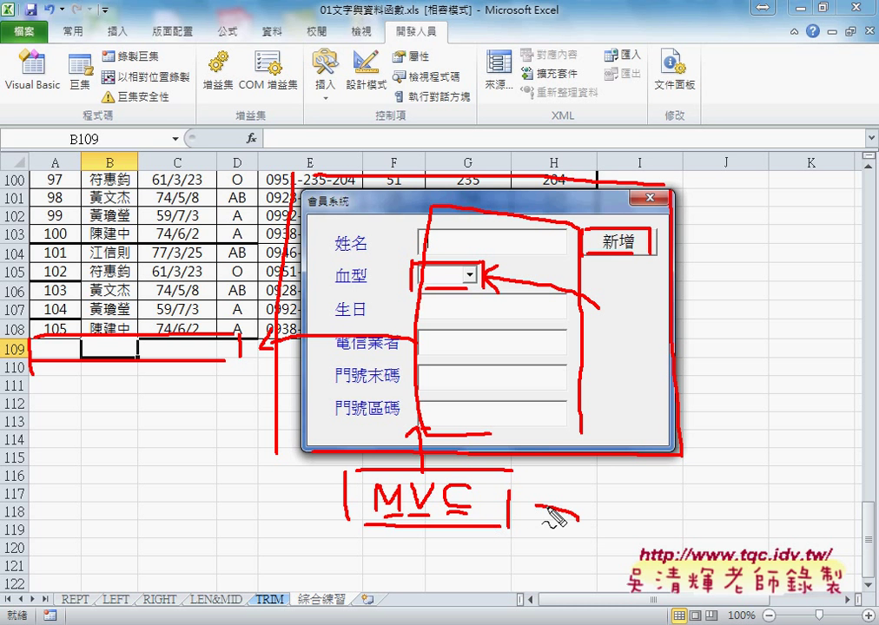
mouse_move(579, 520)
mouse_down()
mouse_move(522, 503)
mouse_move(532, 512)
mouse_up()
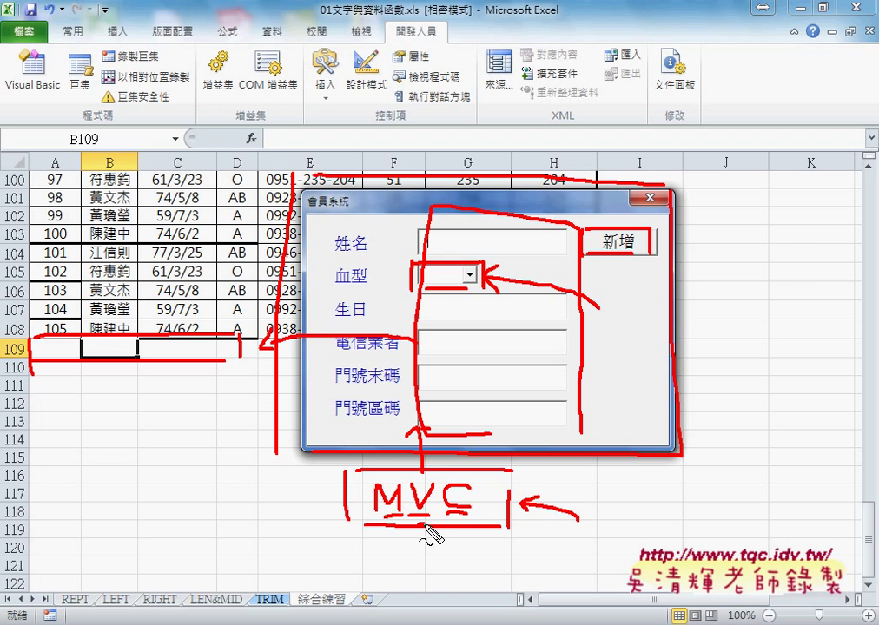
drag(450, 522, 467, 522)
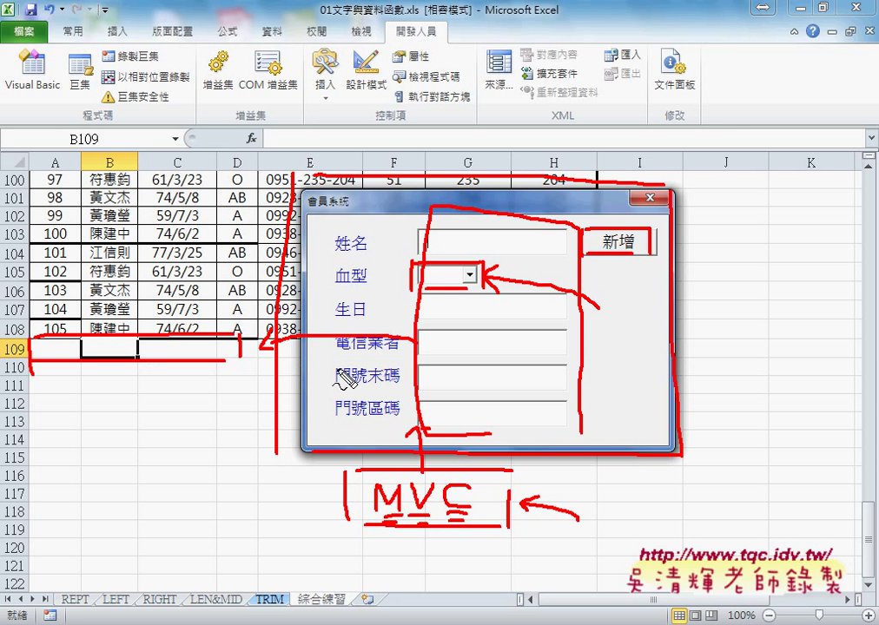
key(Escape)
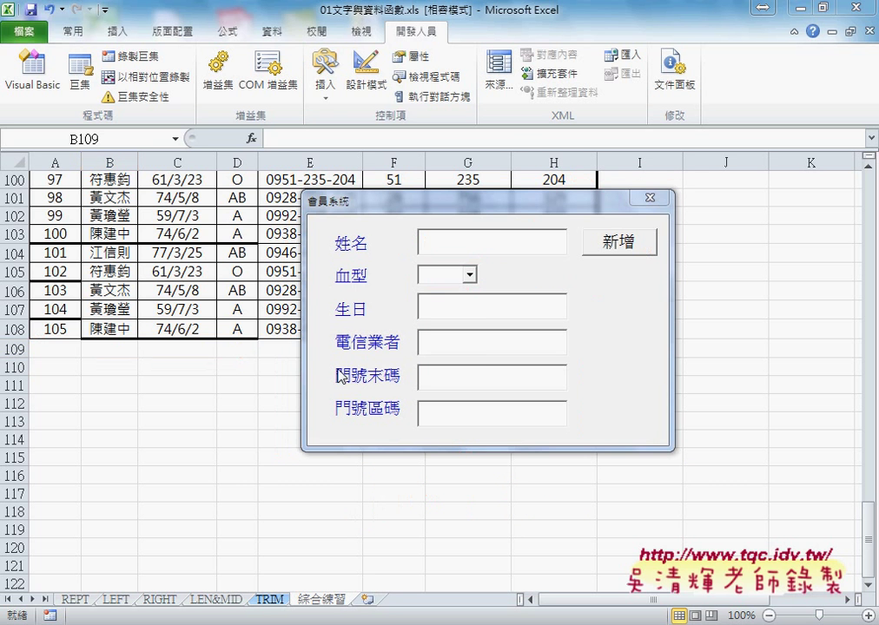